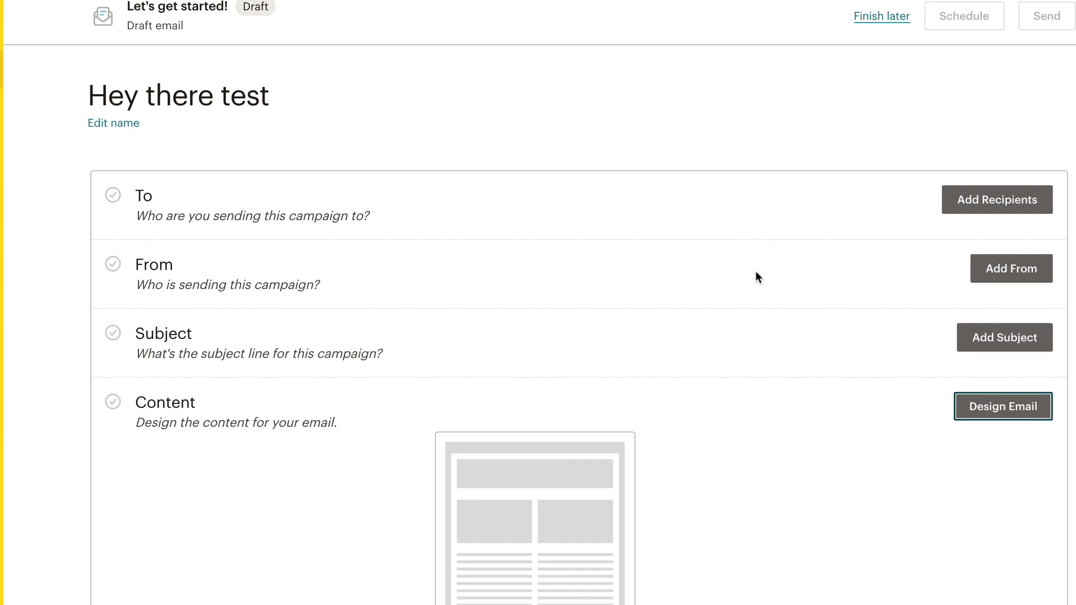
# Open the content designer for the "Hey there test" email campaign
pyautogui.scroll(-2, 699, 255)
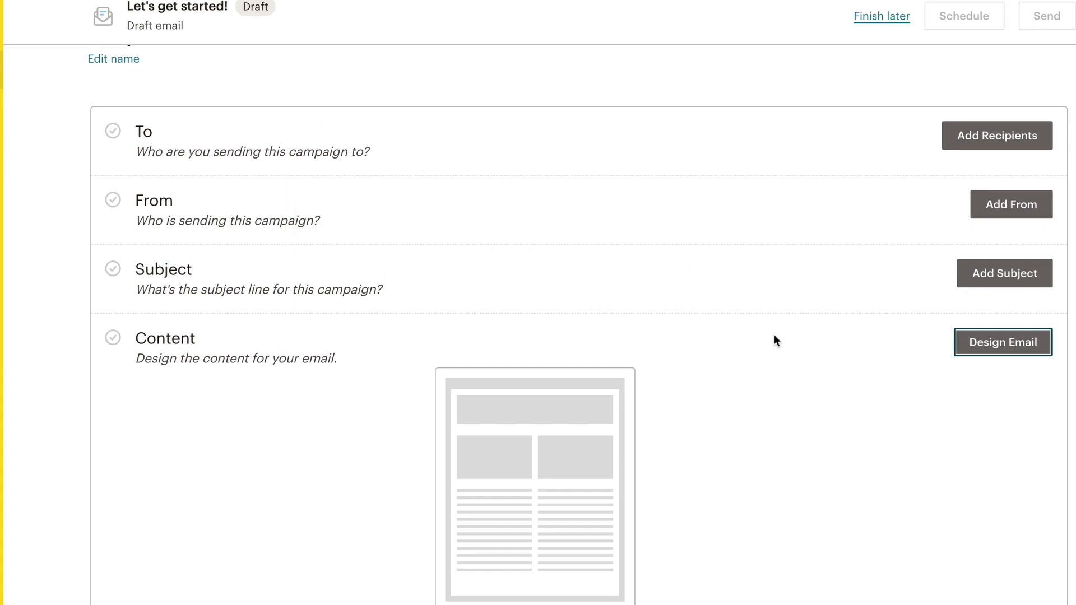
pyautogui.scroll(-1, 790, 315)
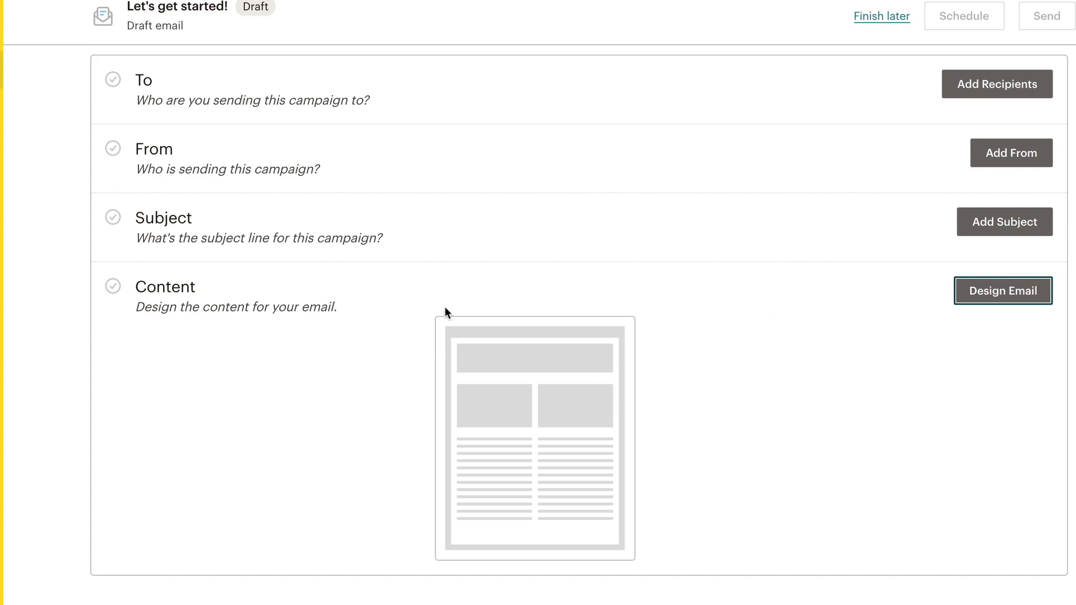
pyautogui.click(985, 298)
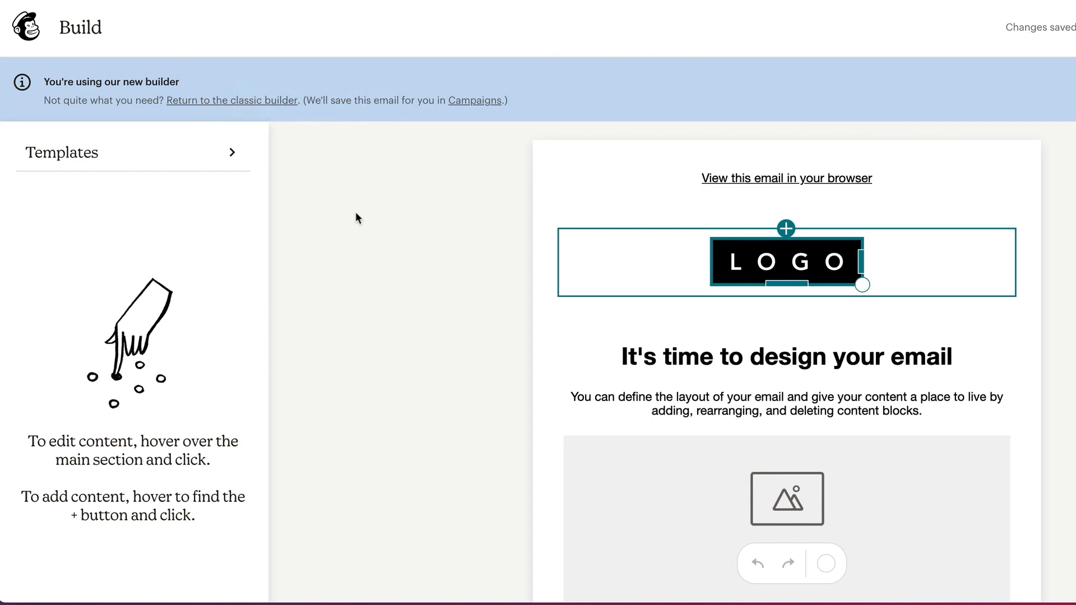
# Look through the available email templates, then return to the current design
pyautogui.click(99, 162)
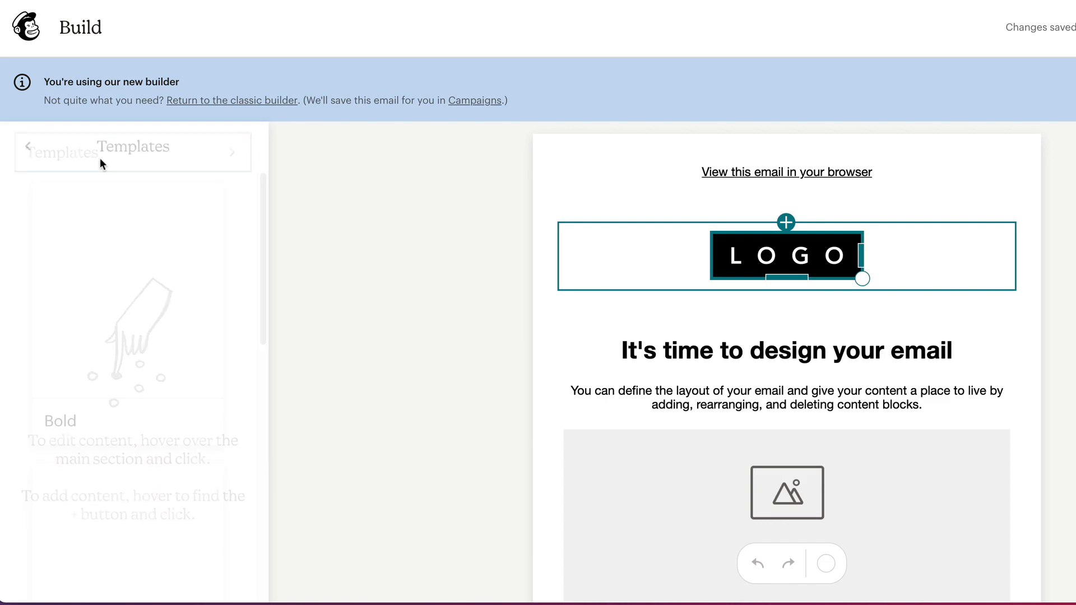
pyautogui.moveTo(262, 201); pyautogui.dragTo(215, 172)
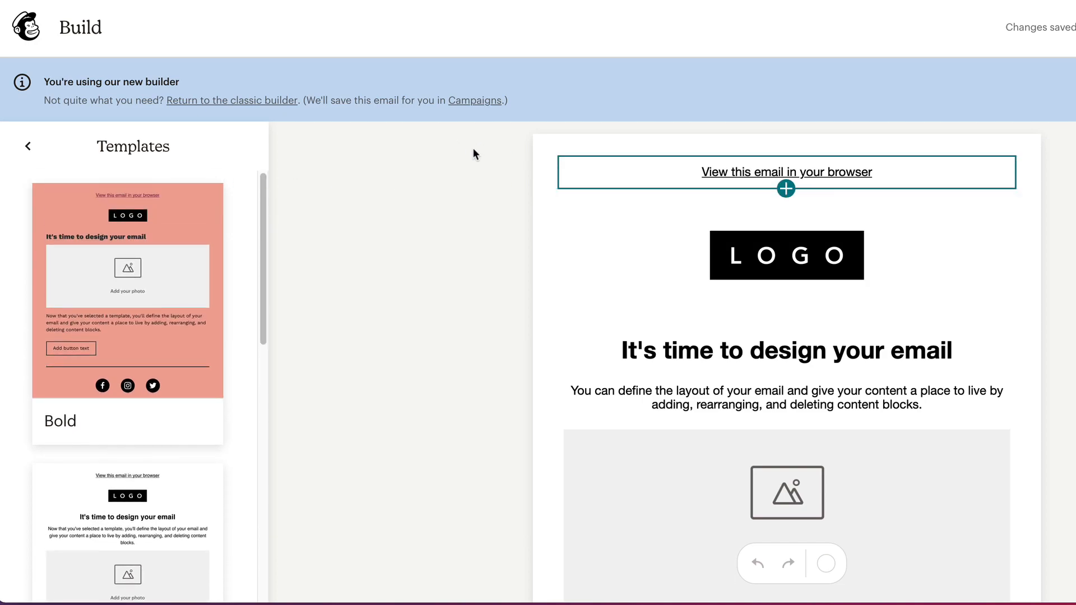
pyautogui.click(409, 246)
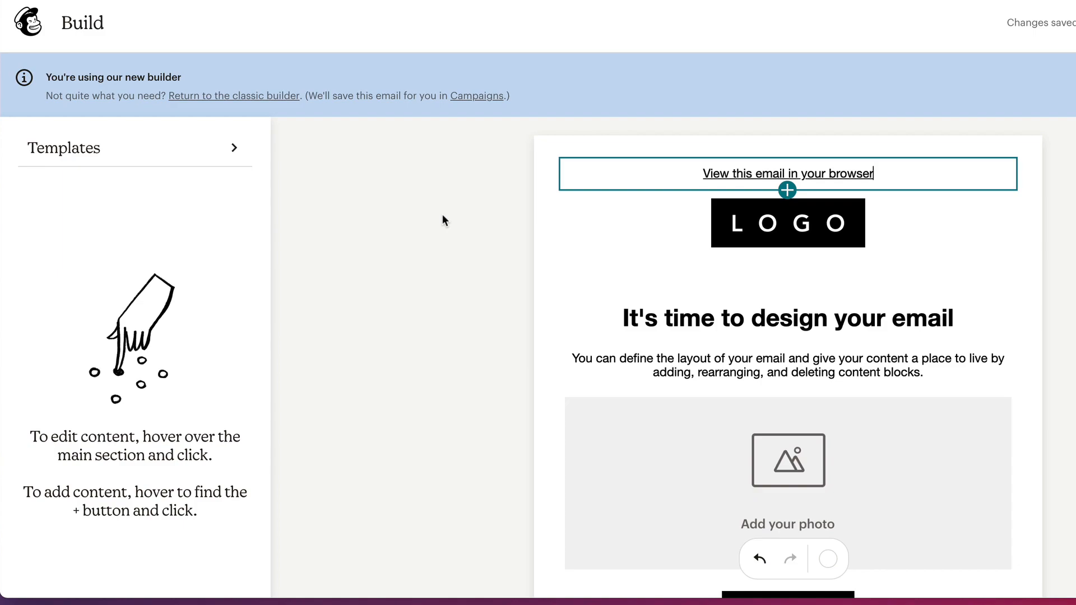
# Examine the paragraph styles and merge tags available for the "View this email in your browser" text block
pyautogui.click(634, 166)
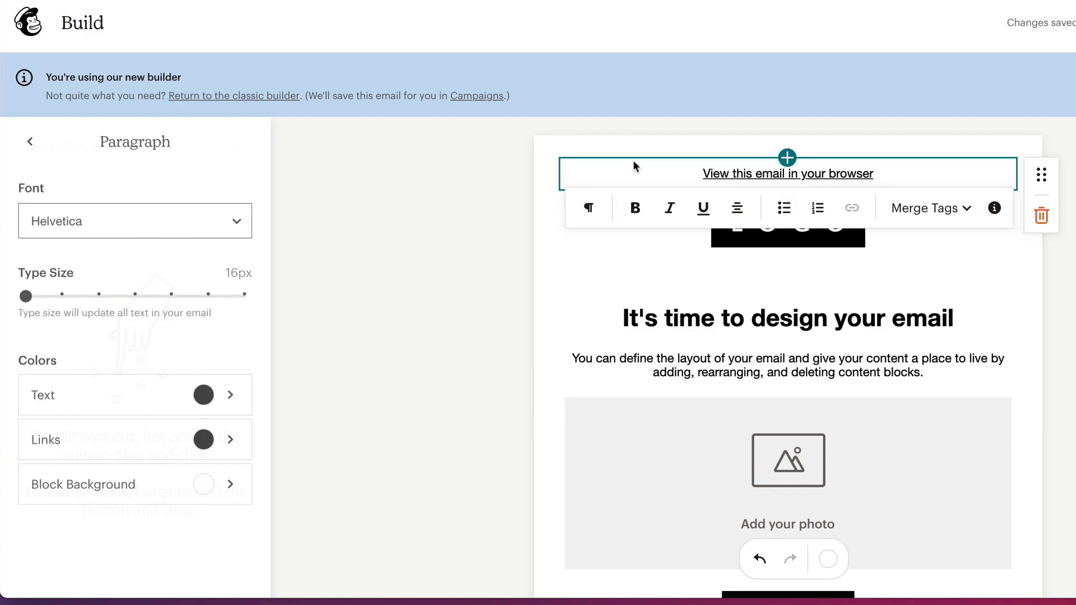
pyautogui.click(589, 210)
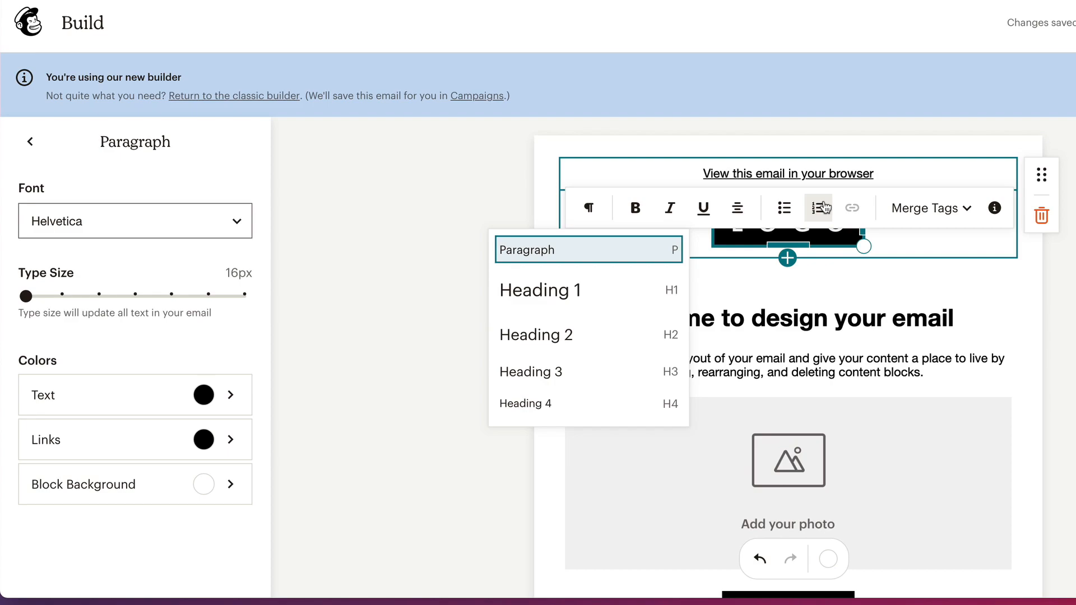
pyautogui.click(944, 210)
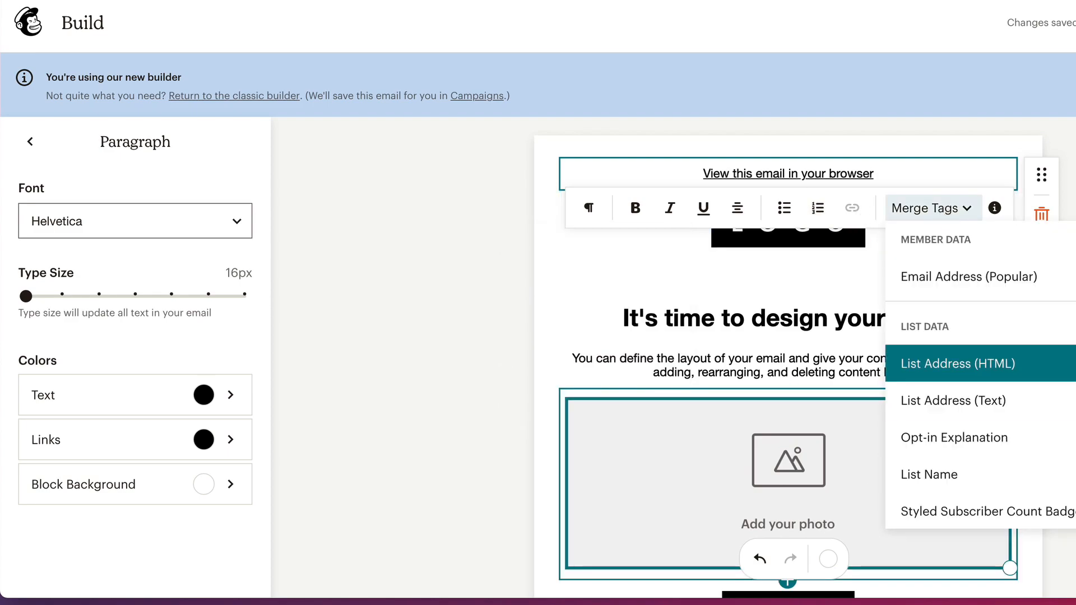
pyautogui.press('Escape')
pyautogui.click(713, 173)
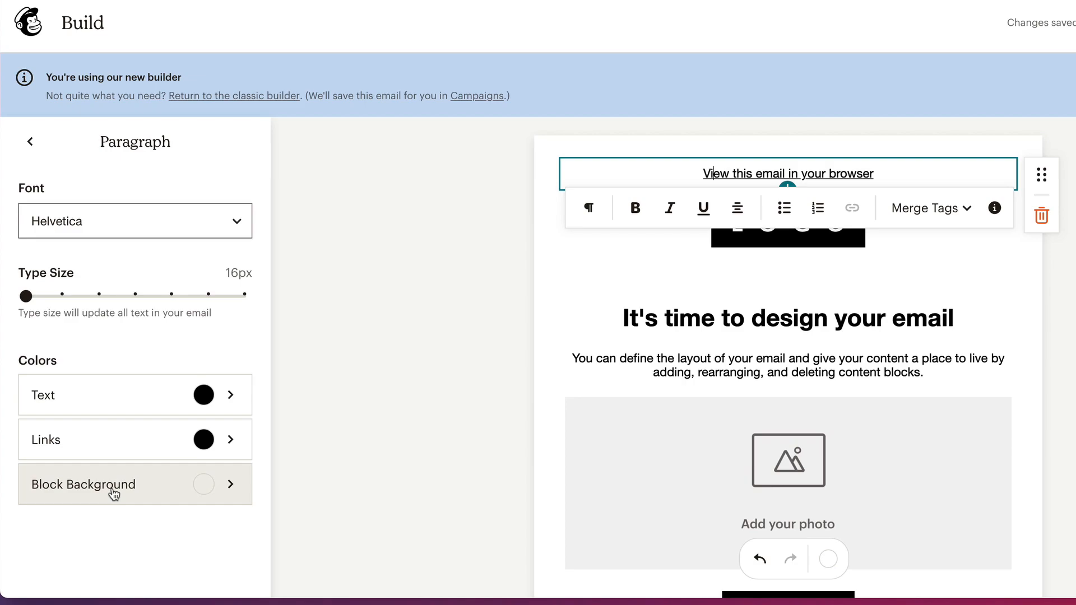
# Enlarge the placeholder logo slightly and replace it with the SMS shield image from My Files
pyautogui.click(781, 239)
pyautogui.moveTo(873, 255); pyautogui.dragTo(915, 300)
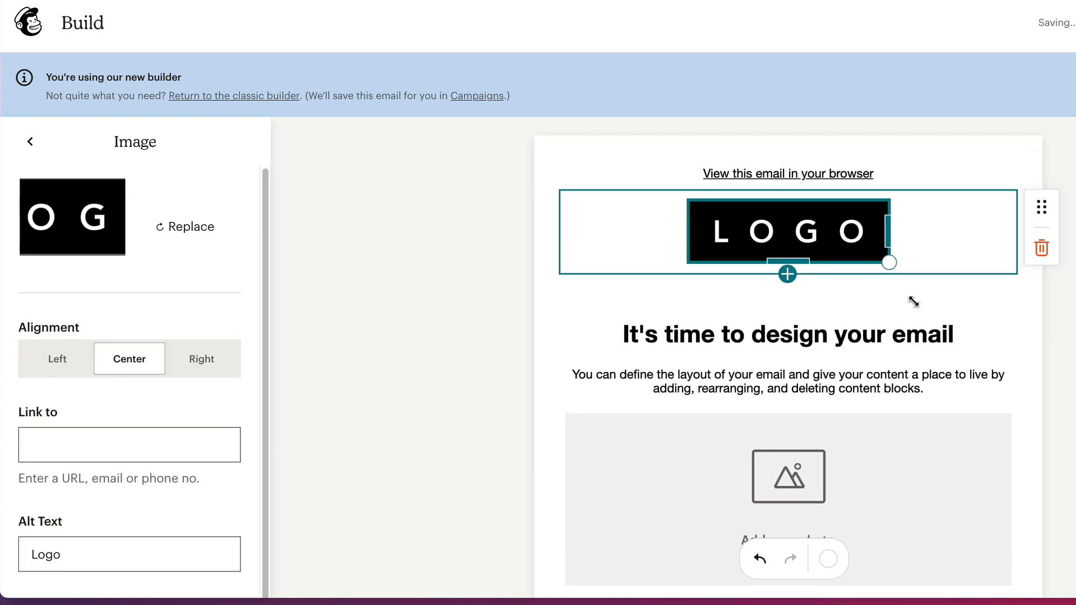
pyautogui.click(192, 228)
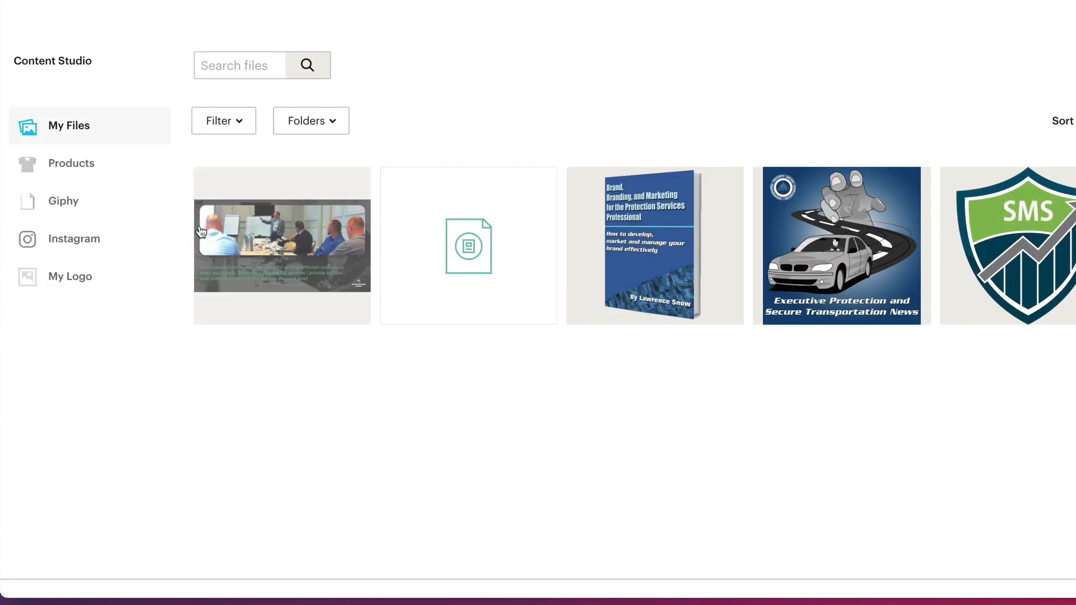
pyautogui.click(1043, 217)
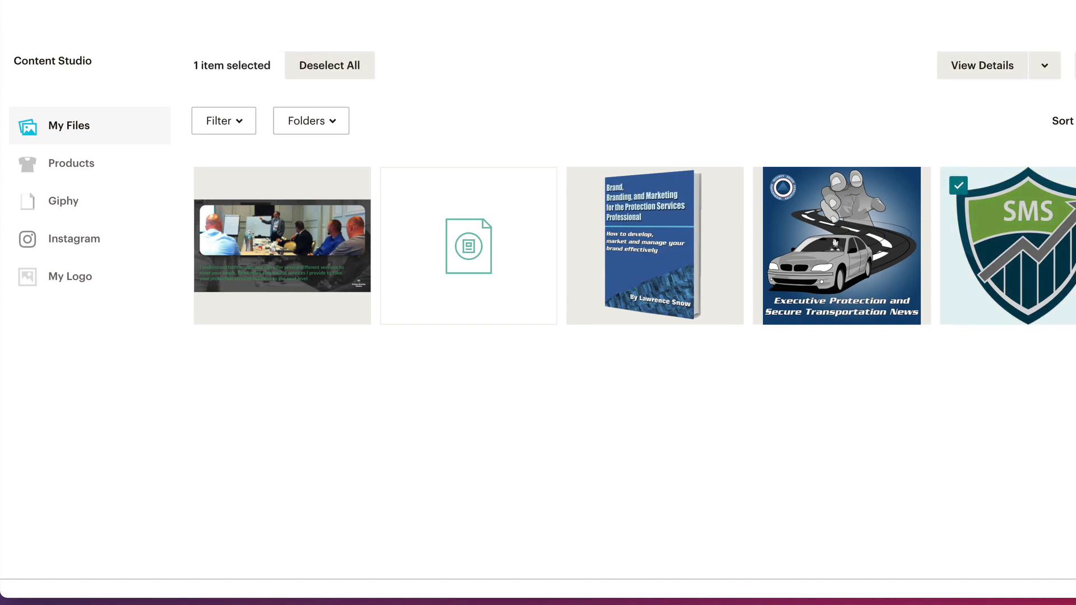
# Shrink the SMS shield logo proportionally to roughly a third of its inserted width
pyautogui.scroll(-1, 793, 352)
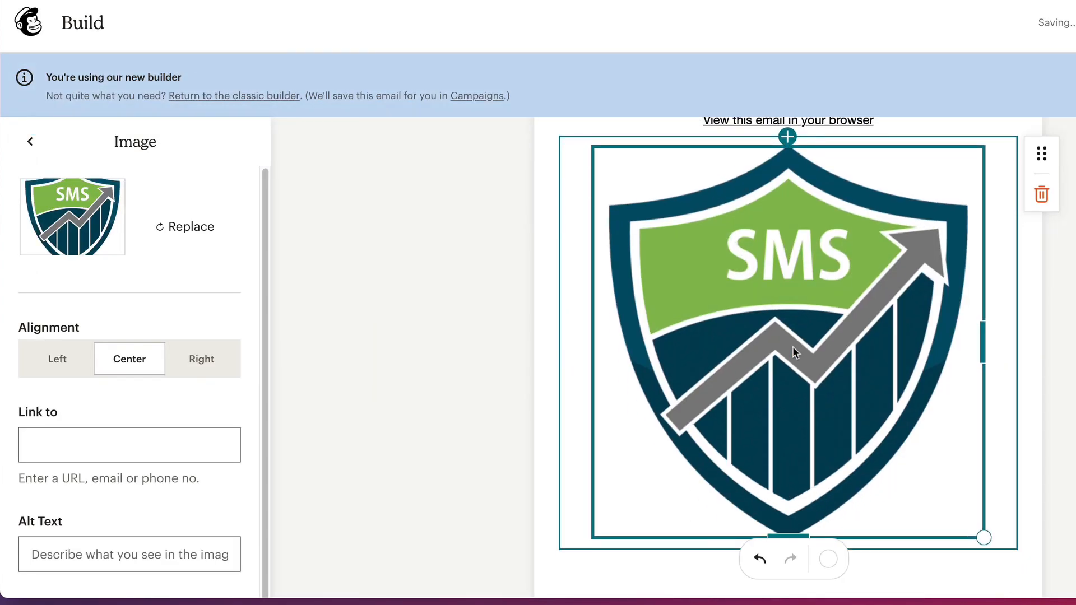
pyautogui.scroll(-3, 839, 413)
pyautogui.moveTo(1002, 420); pyautogui.dragTo(740, 129)
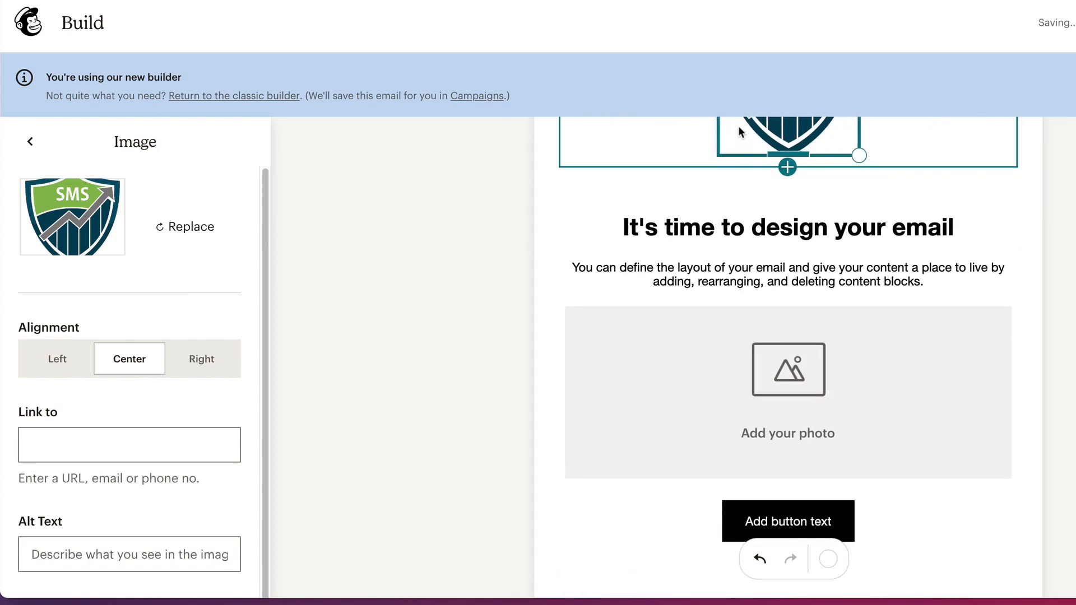
pyautogui.scroll(3, 620, 233)
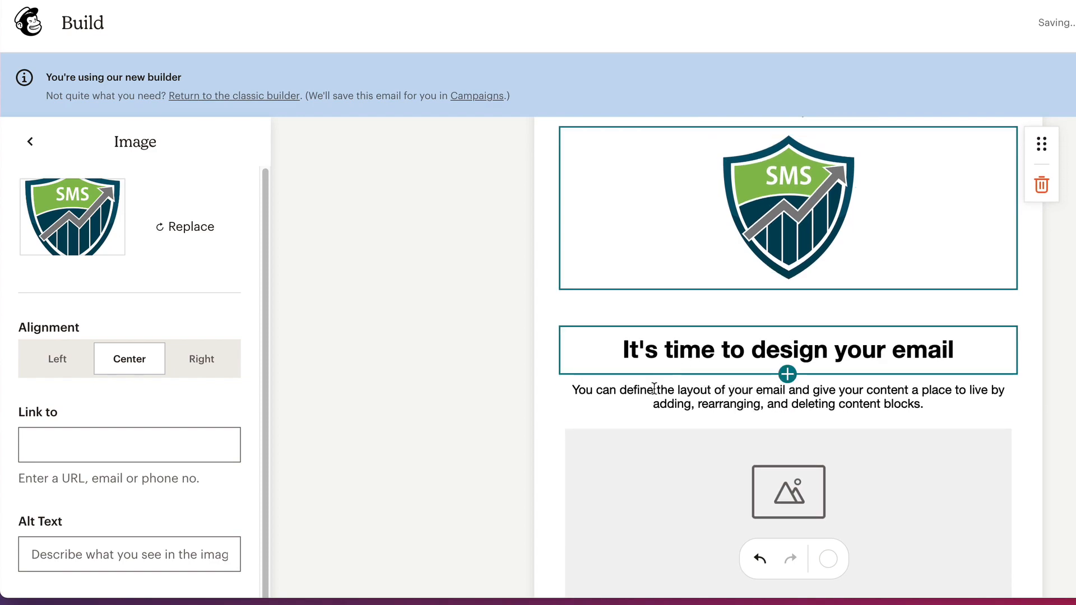
# Select the "Add your photo" placeholder and review its image, alignment, link and alt text settings
pyautogui.scroll(-3, 650, 389)
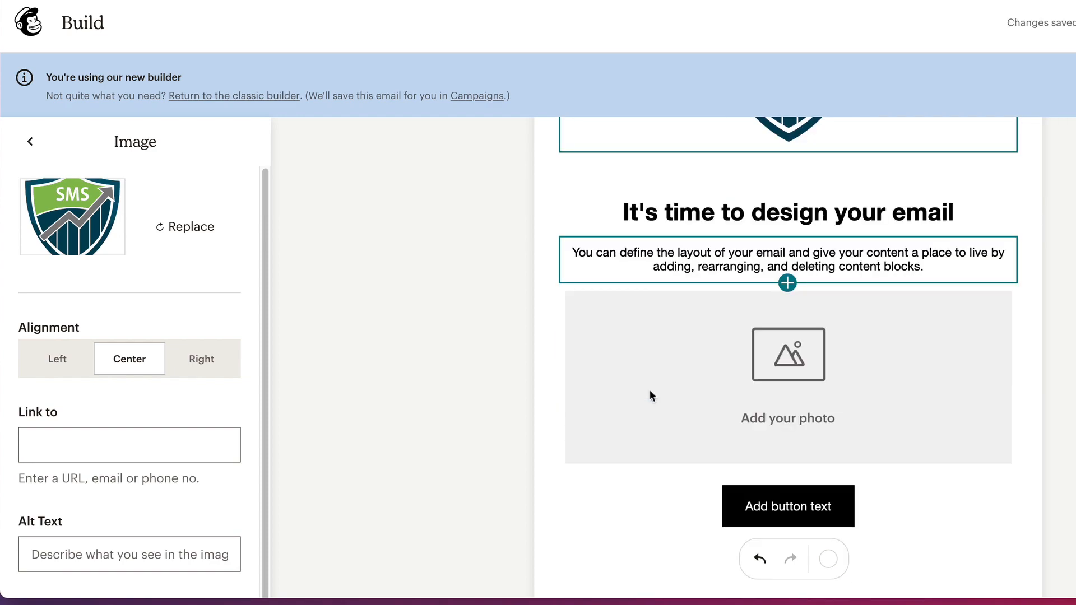
pyautogui.click(646, 320)
pyautogui.scroll(-1, 199, 299)
pyautogui.scroll(1, 237, 298)
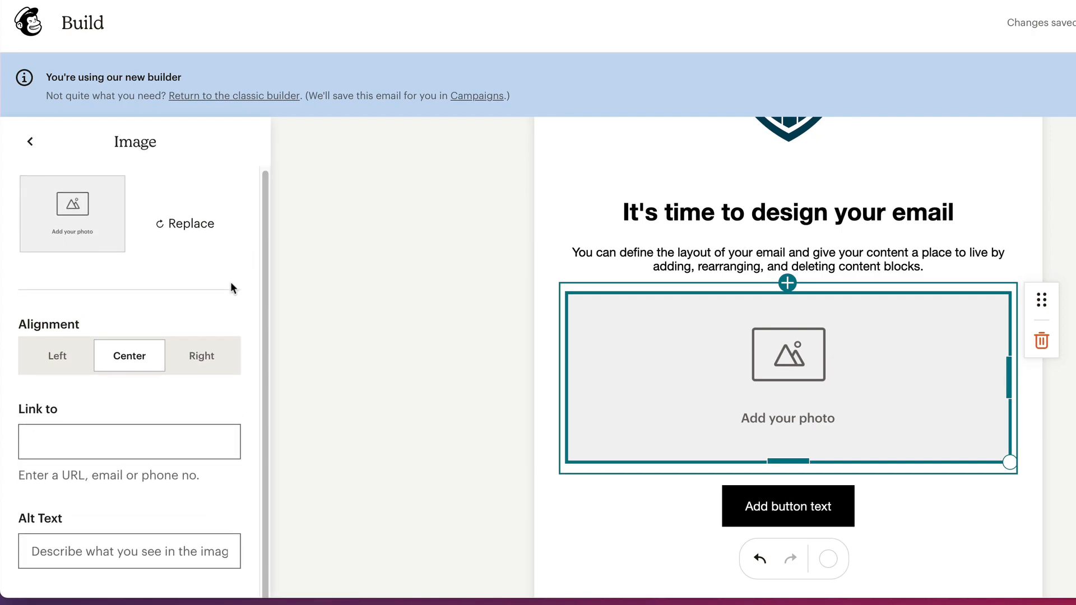
pyautogui.scroll(-1, 231, 282)
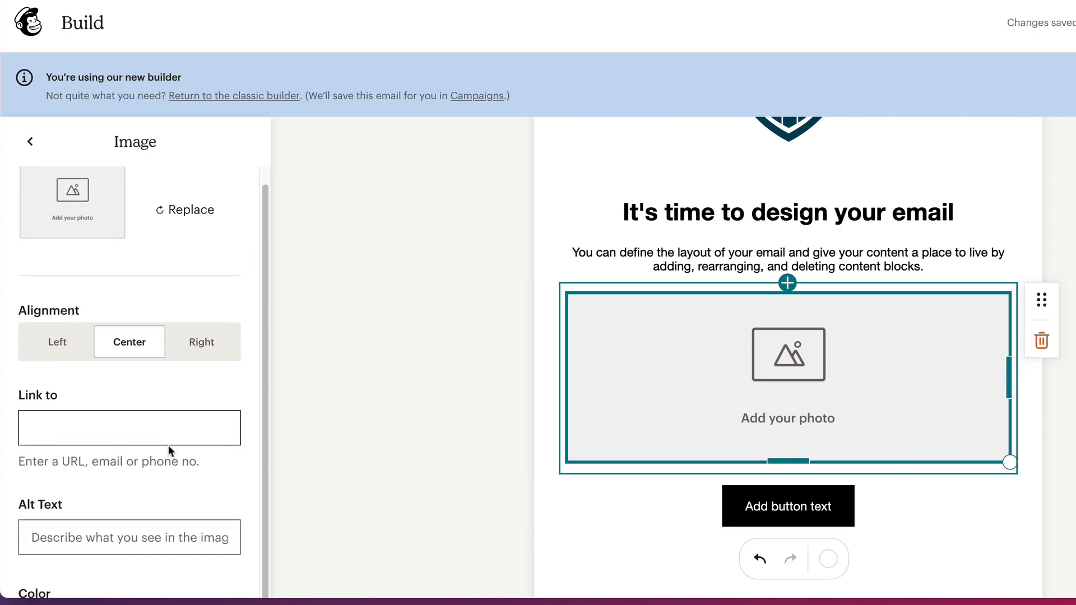
pyautogui.scroll(1, 157, 393)
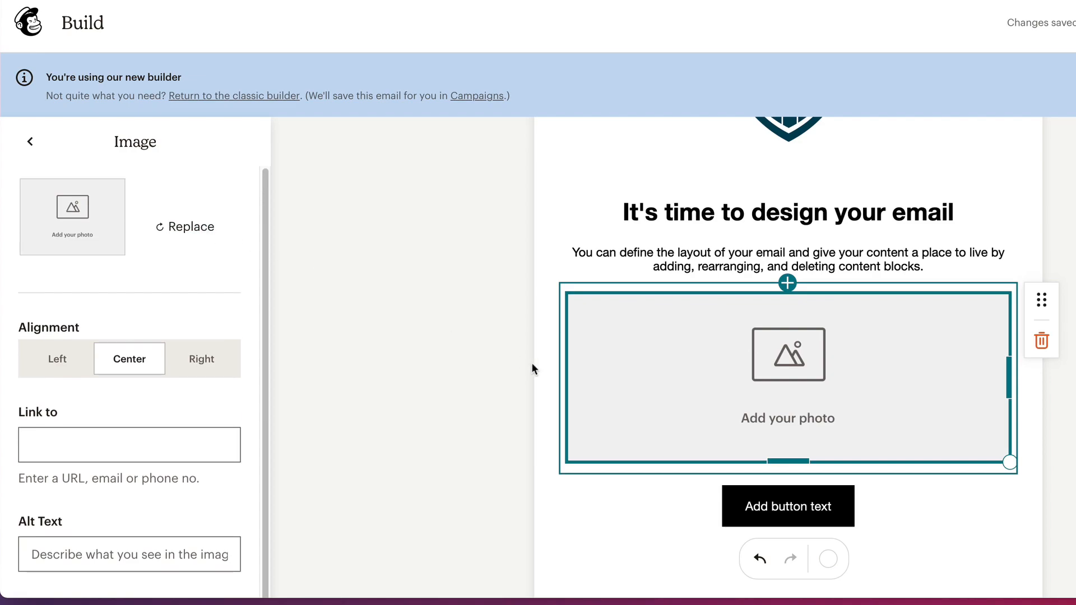
# Insert a video block between the "View this email in your browser" line and the SMS logo
pyautogui.scroll(4, 459, 357)
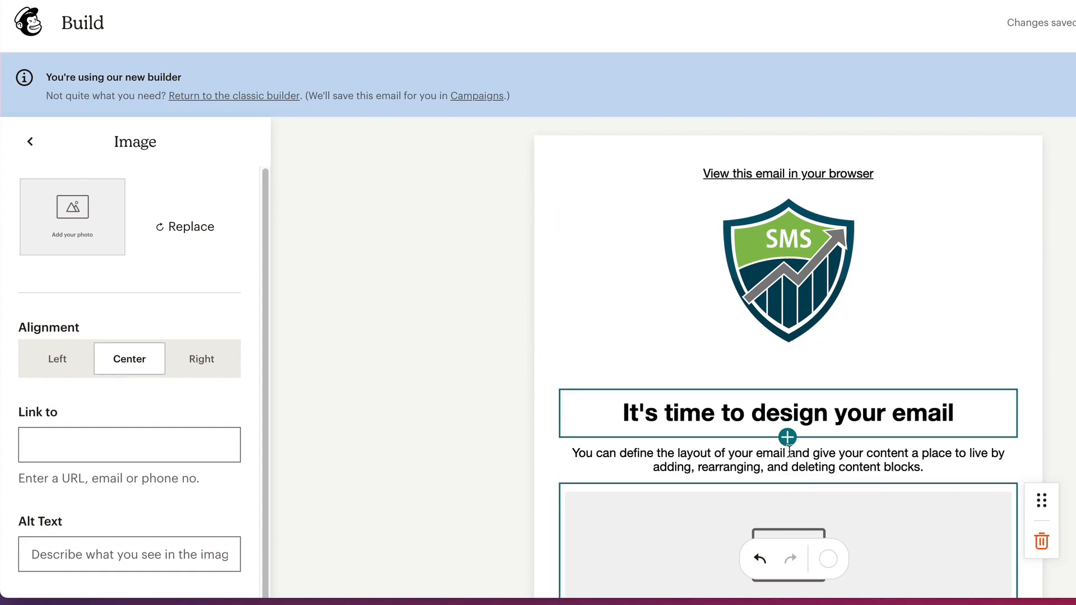
pyautogui.scroll(-3, 783, 454)
pyautogui.scroll(-3, 783, 452)
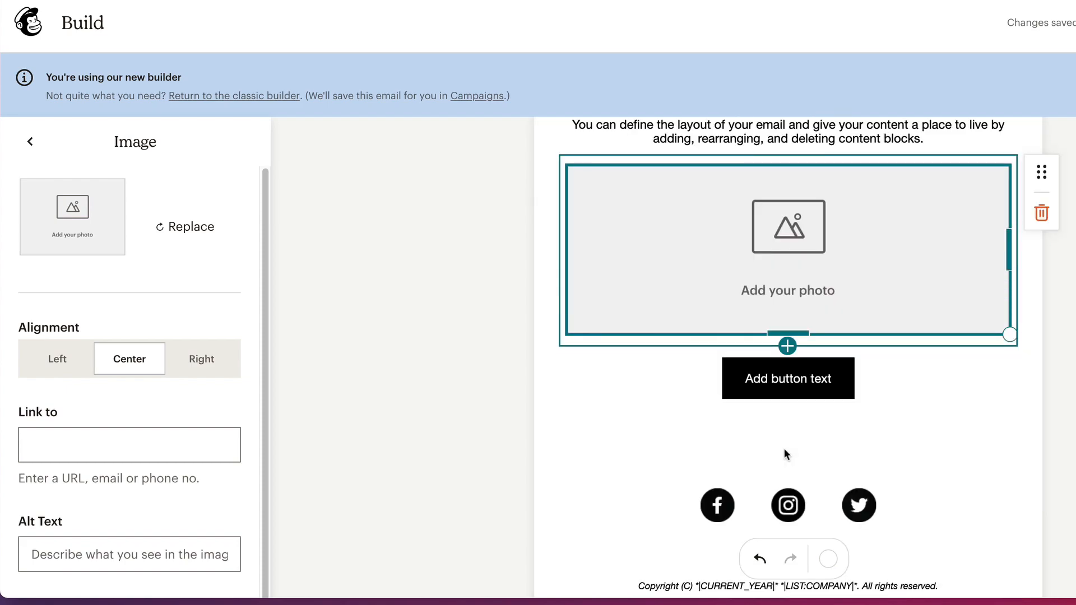
pyautogui.scroll(-2, 667, 386)
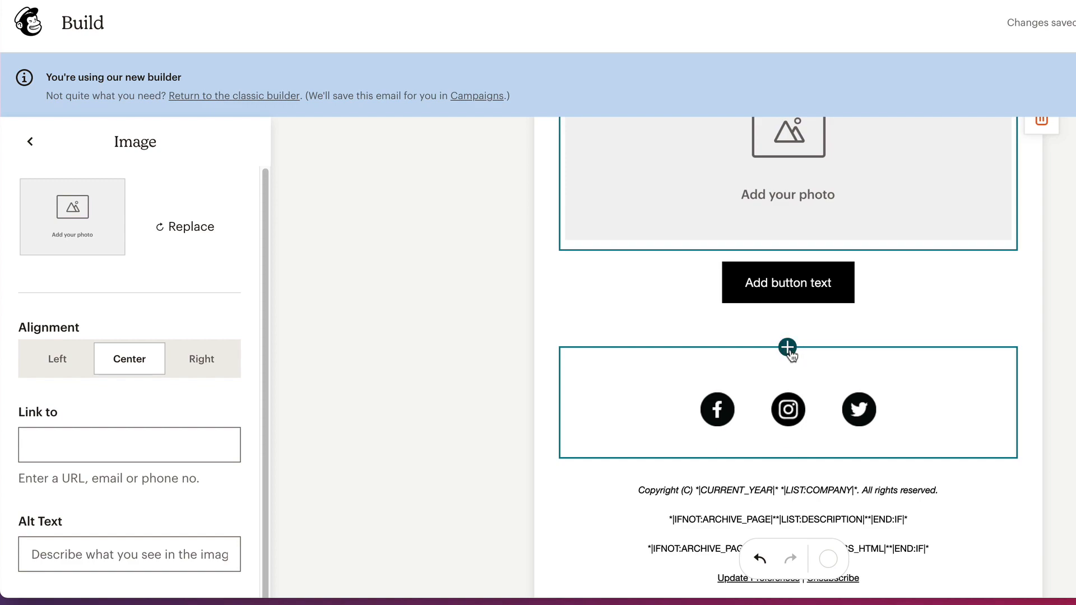
pyautogui.scroll(7, 785, 355)
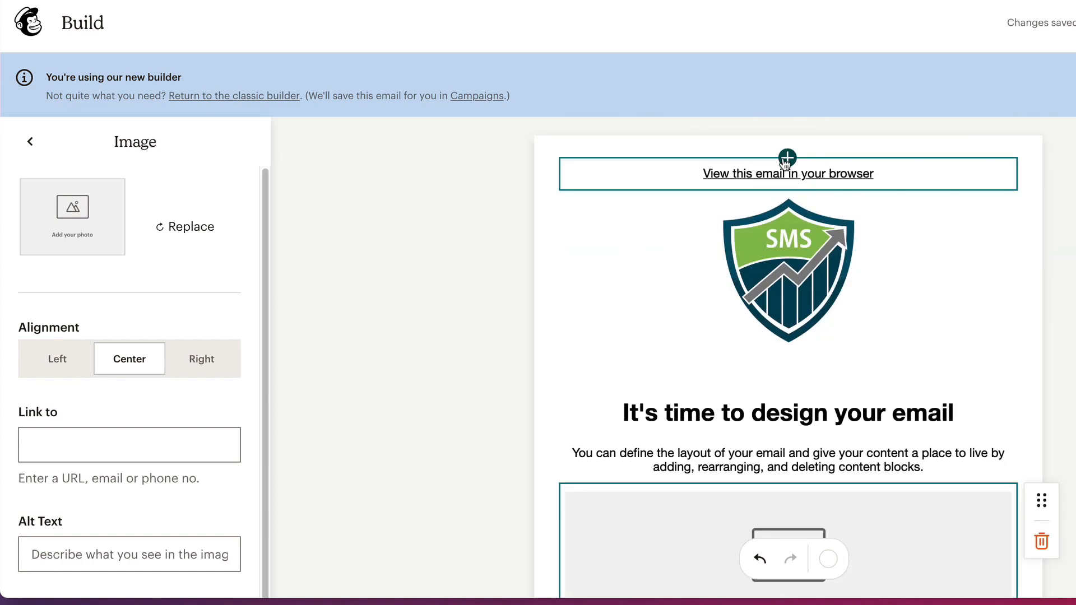
pyautogui.click(789, 191)
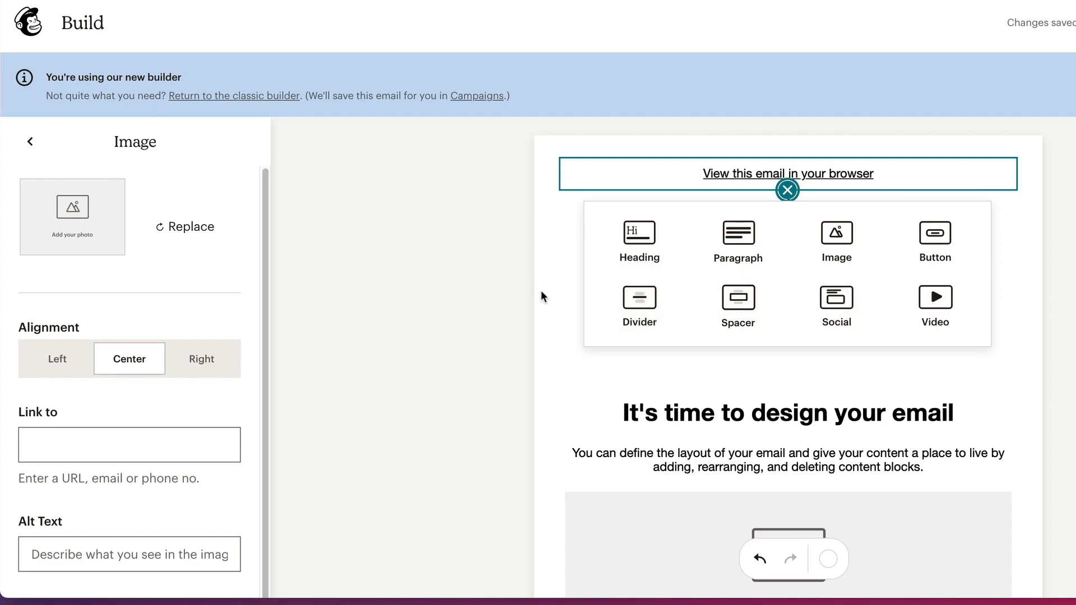
pyautogui.click(933, 307)
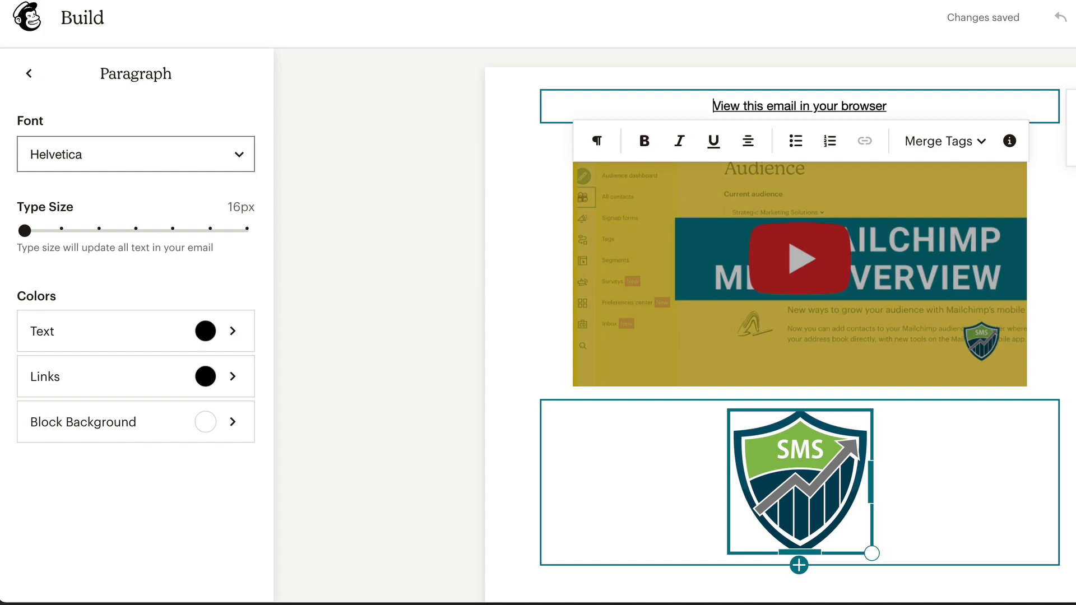
# Set the email background's canvas color to the medium gray swatch
pyautogui.click(500, 194)
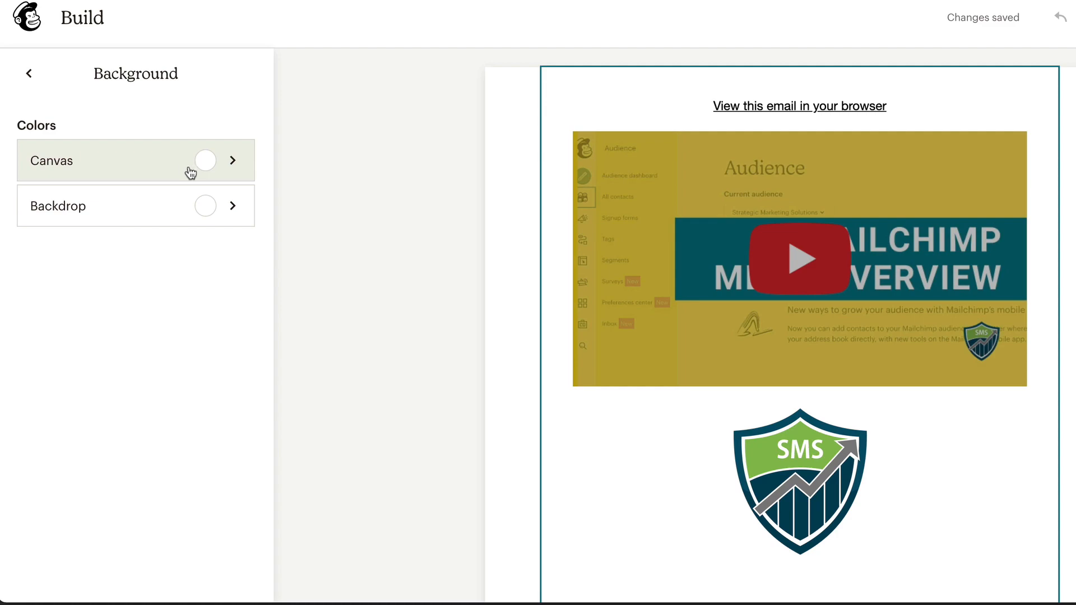
pyautogui.click(248, 160)
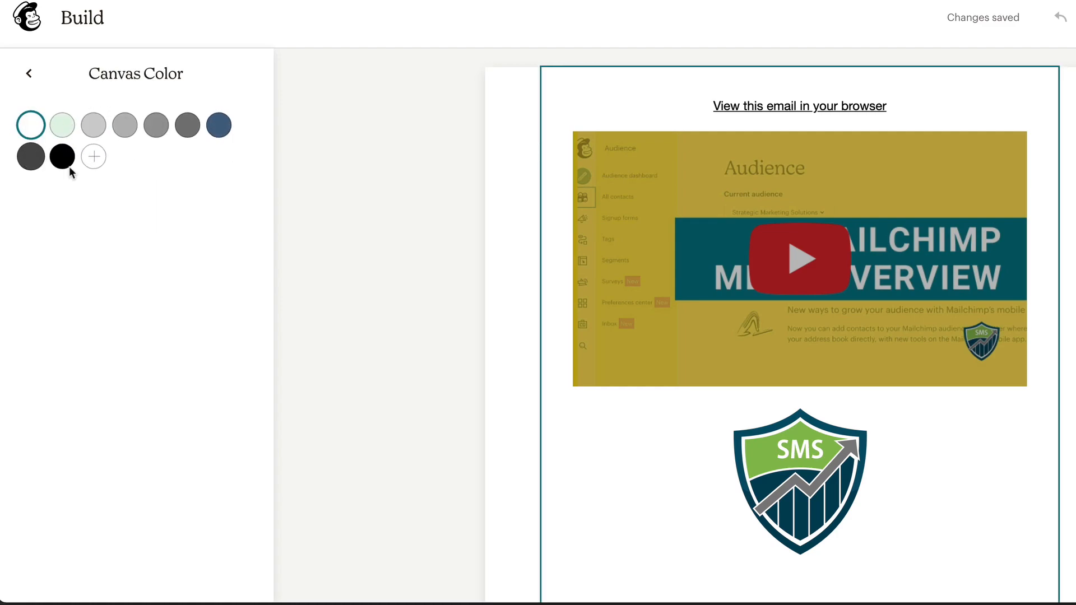
pyautogui.click(93, 156)
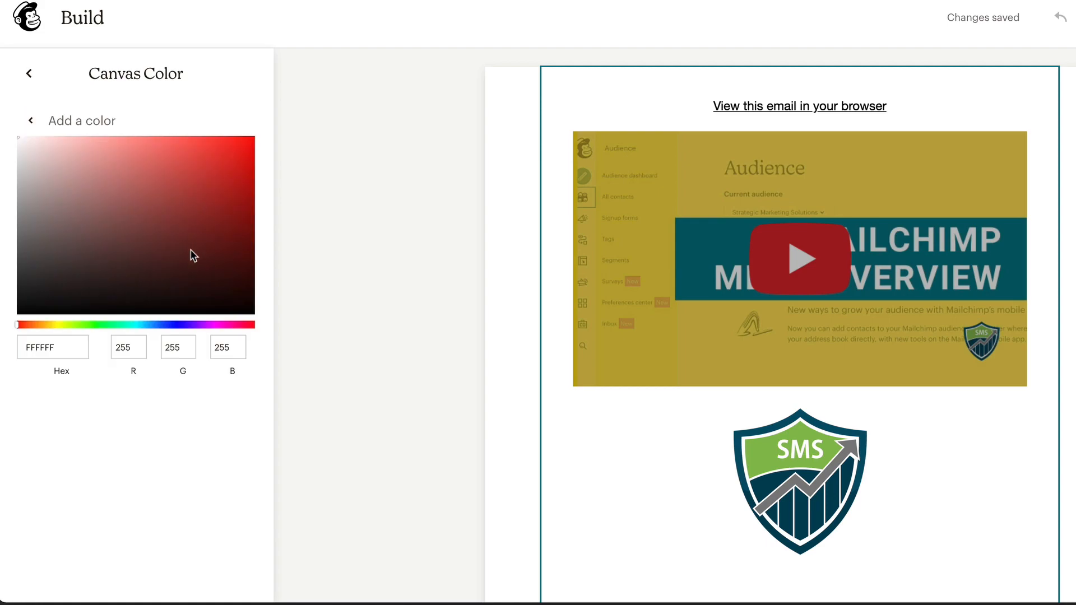
pyautogui.click(30, 120)
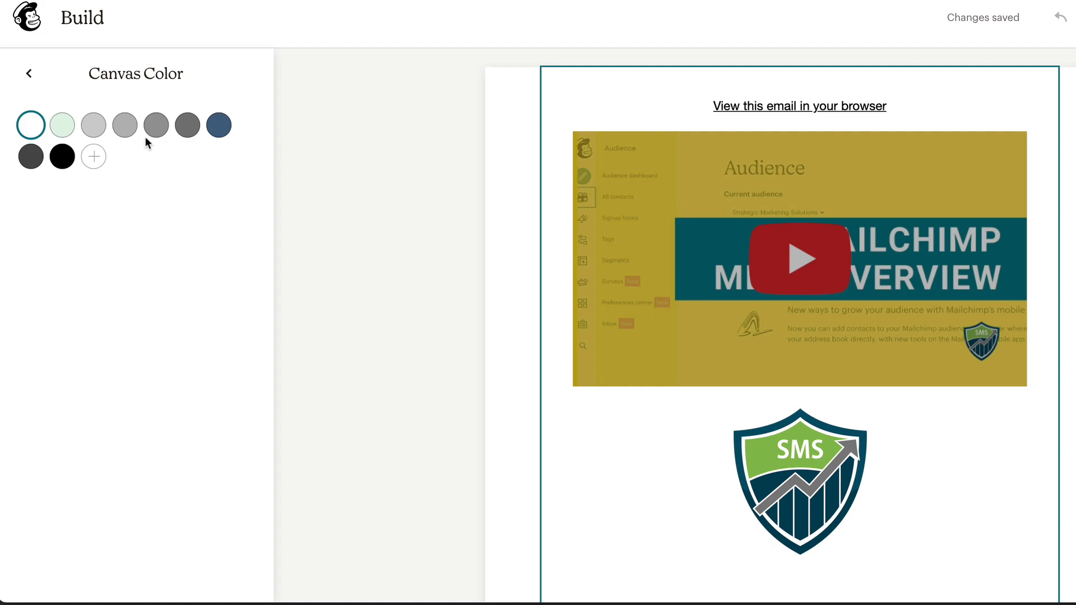
pyautogui.click(158, 130)
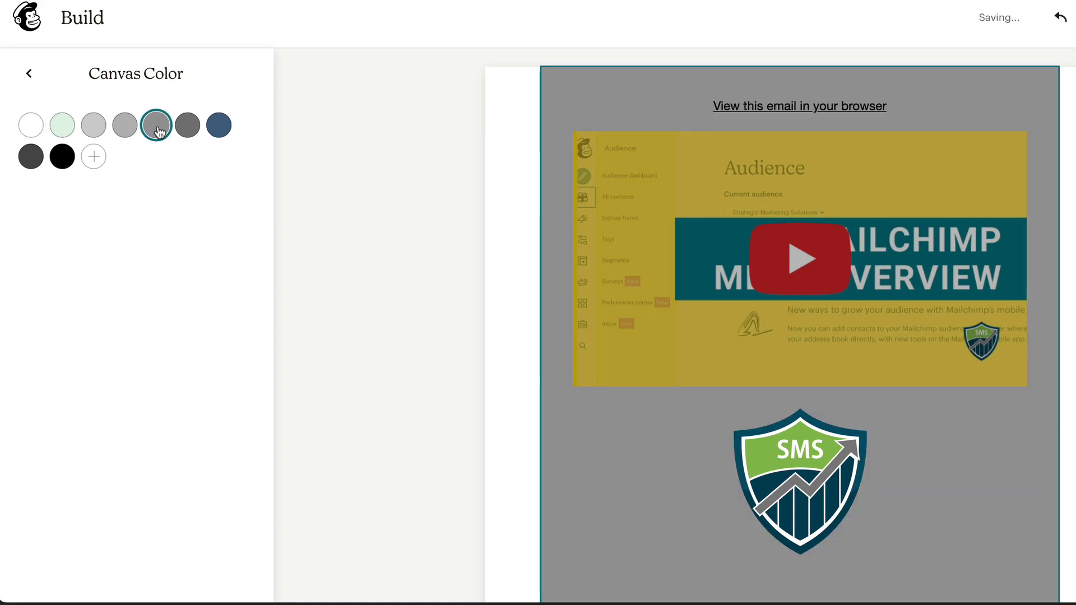
# Set the email background's backdrop color to the dark blue swatch and leave the background settings
pyautogui.click(29, 75)
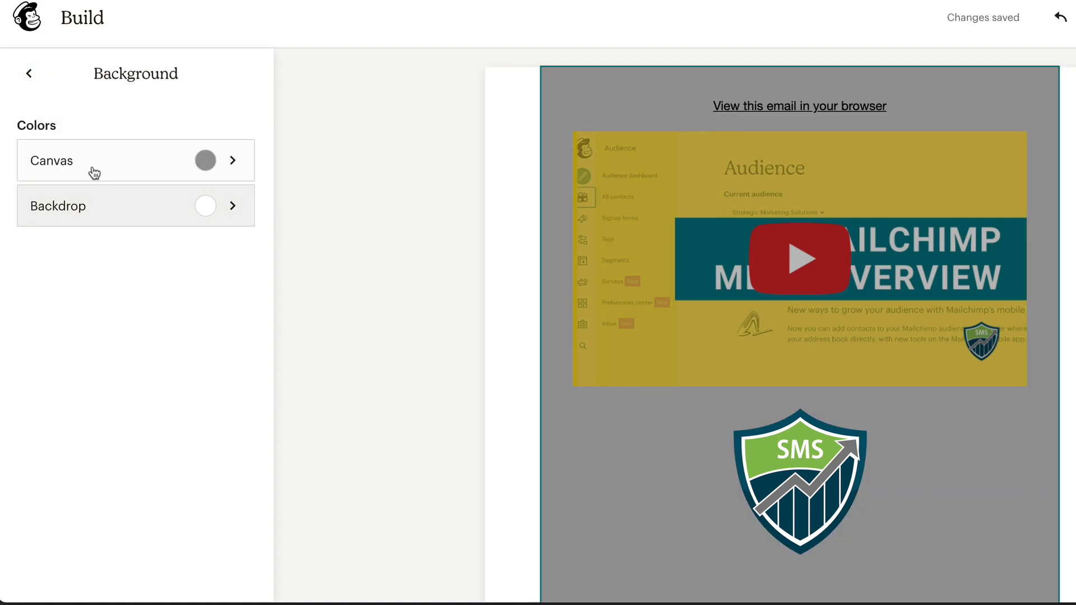
pyautogui.click(213, 217)
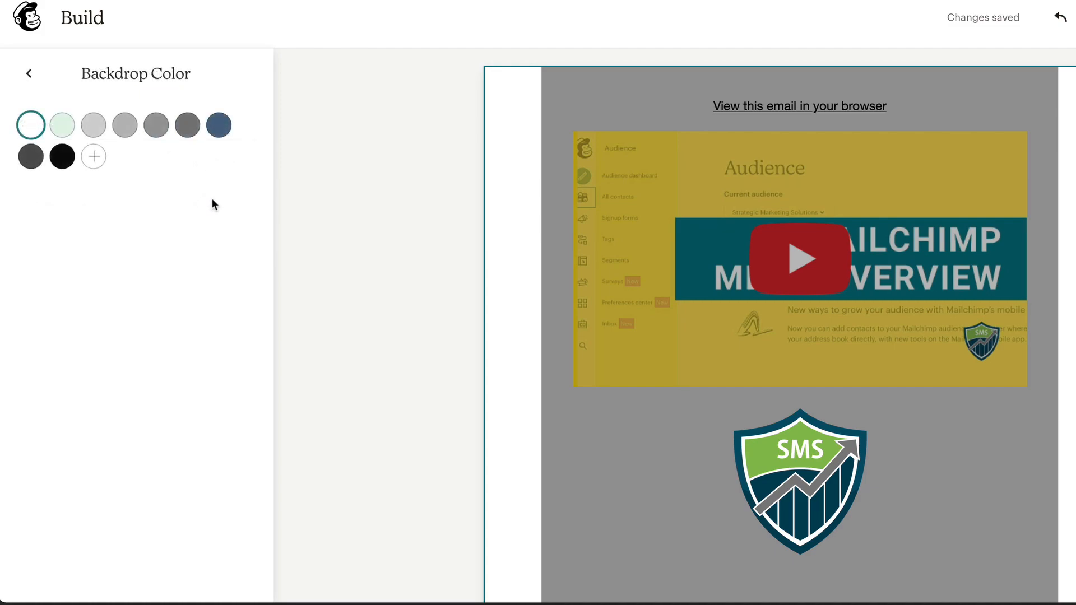
pyautogui.click(219, 126)
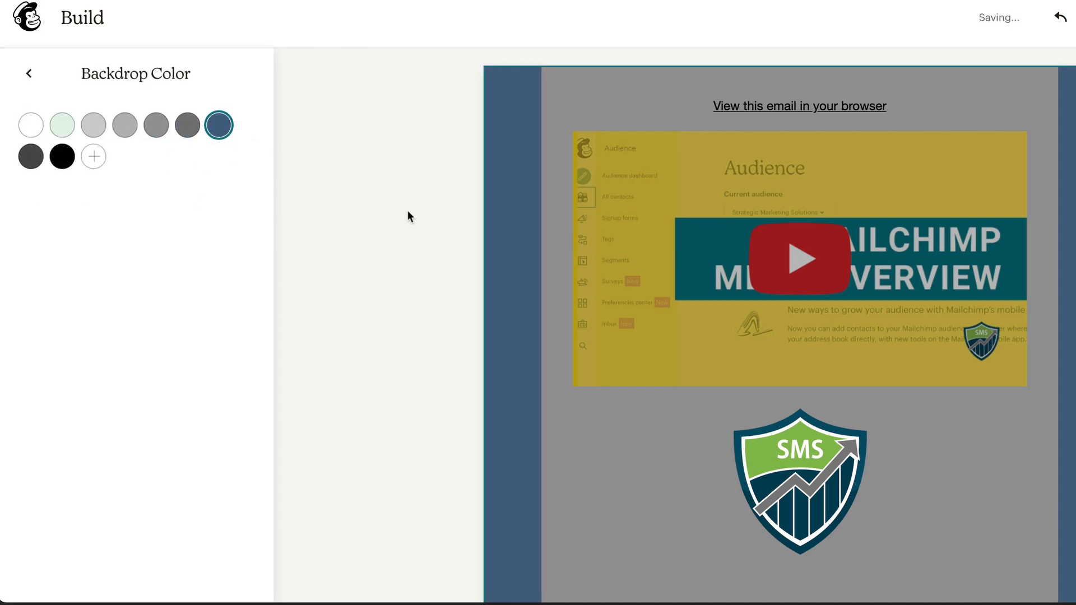
pyautogui.click(432, 162)
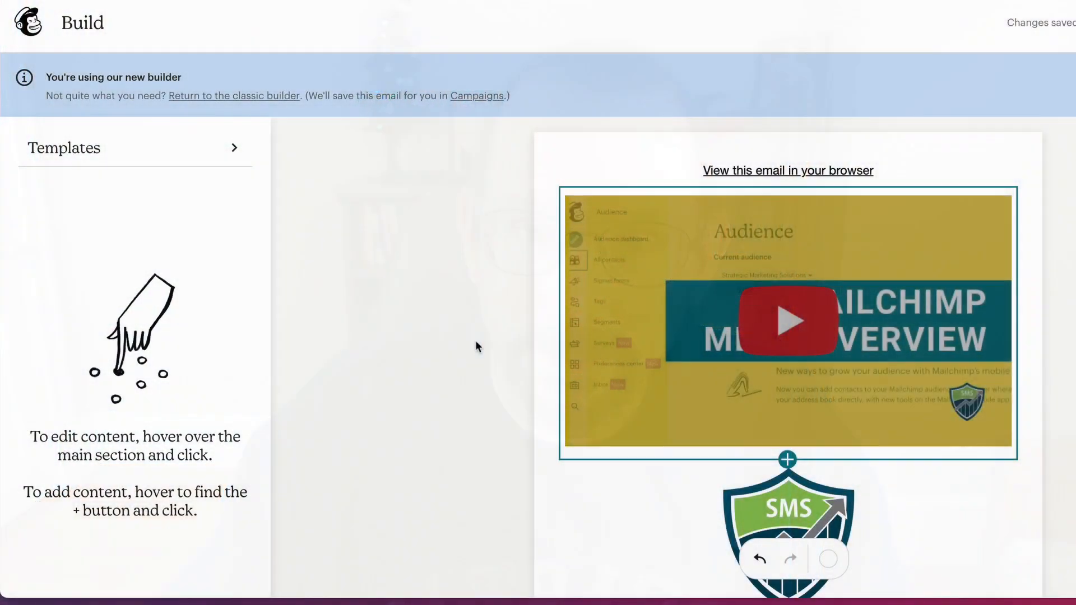
# Try a larger type size from the "It's time to design your email" heading's settings, ending at 16px
pyautogui.scroll(-3, 485, 319)
pyautogui.scroll(-1, 506, 296)
pyautogui.scroll(-1, 507, 296)
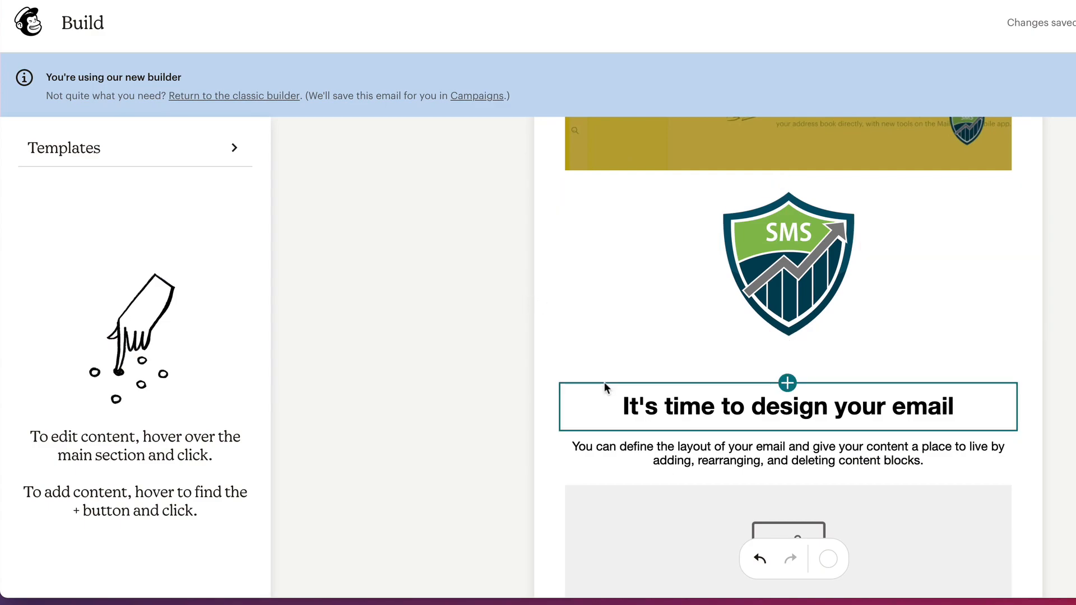
pyautogui.scroll(-2, 644, 401)
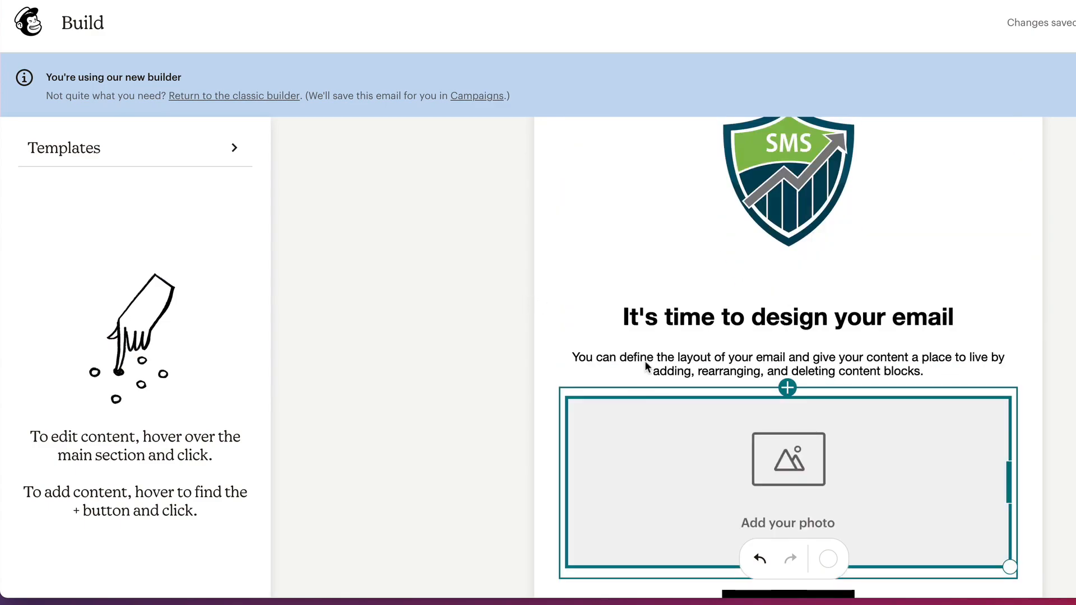
pyautogui.click(658, 311)
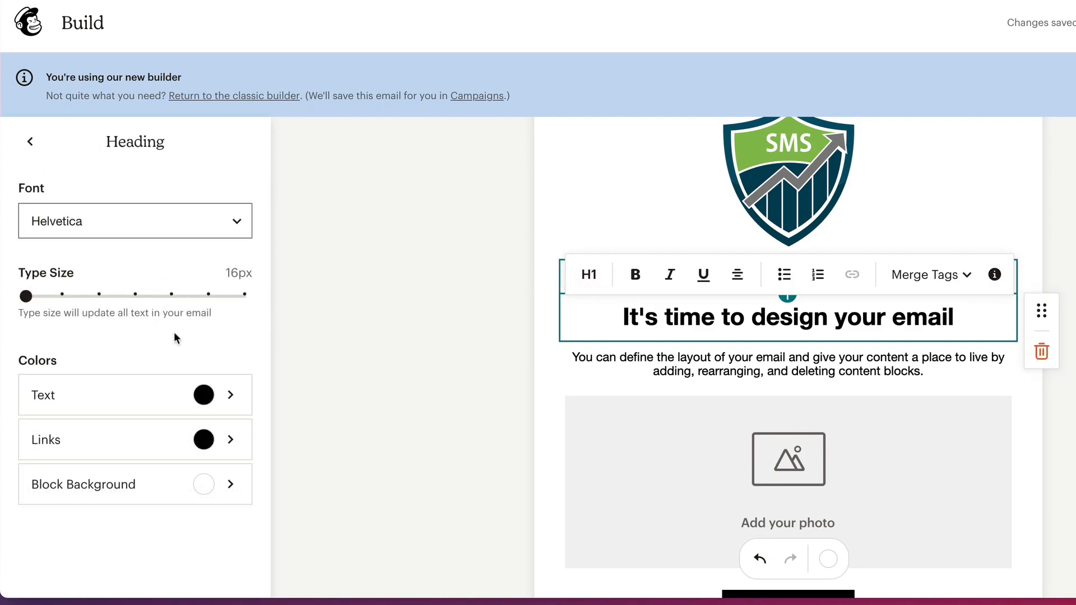
pyautogui.moveTo(32, 298); pyautogui.dragTo(62, 296)
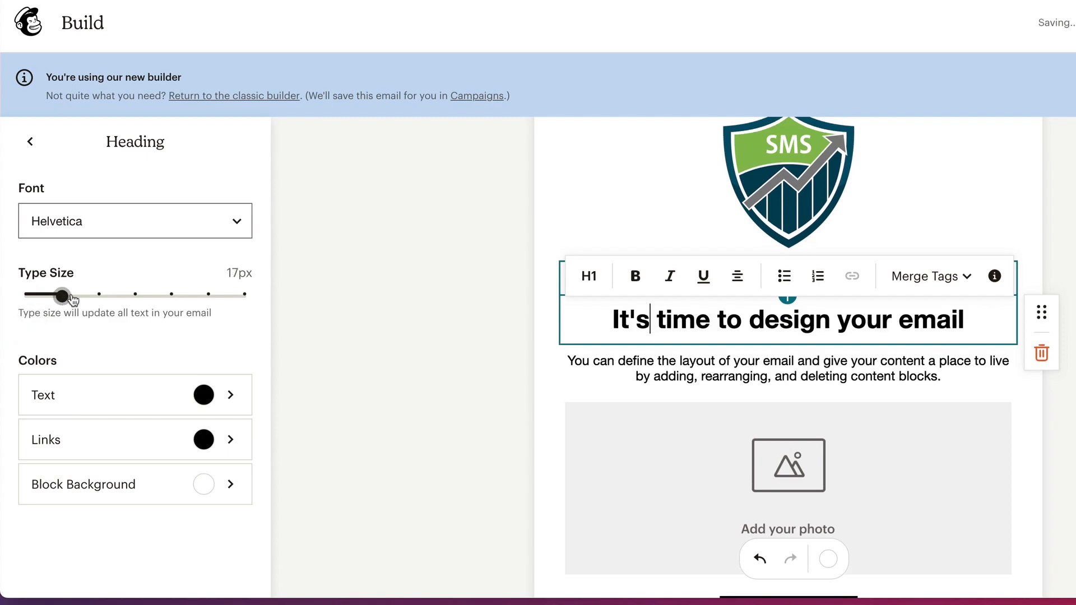
pyautogui.moveTo(140, 303); pyautogui.dragTo(26, 297)
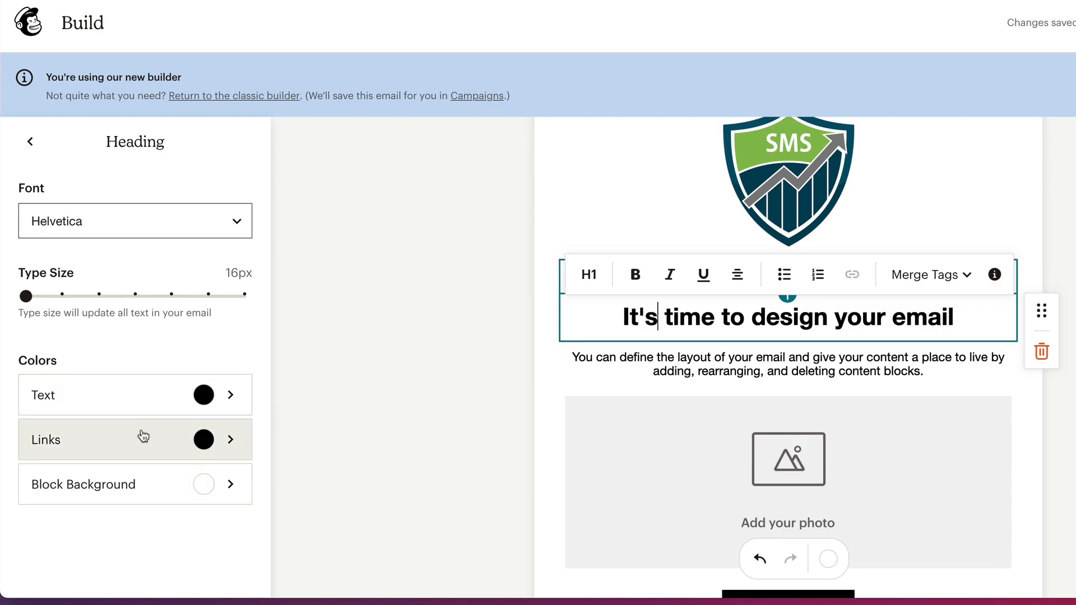
# Set the block background of the "It's time to design your email" heading to the dark blue swatch and leave its settings
pyautogui.click(225, 485)
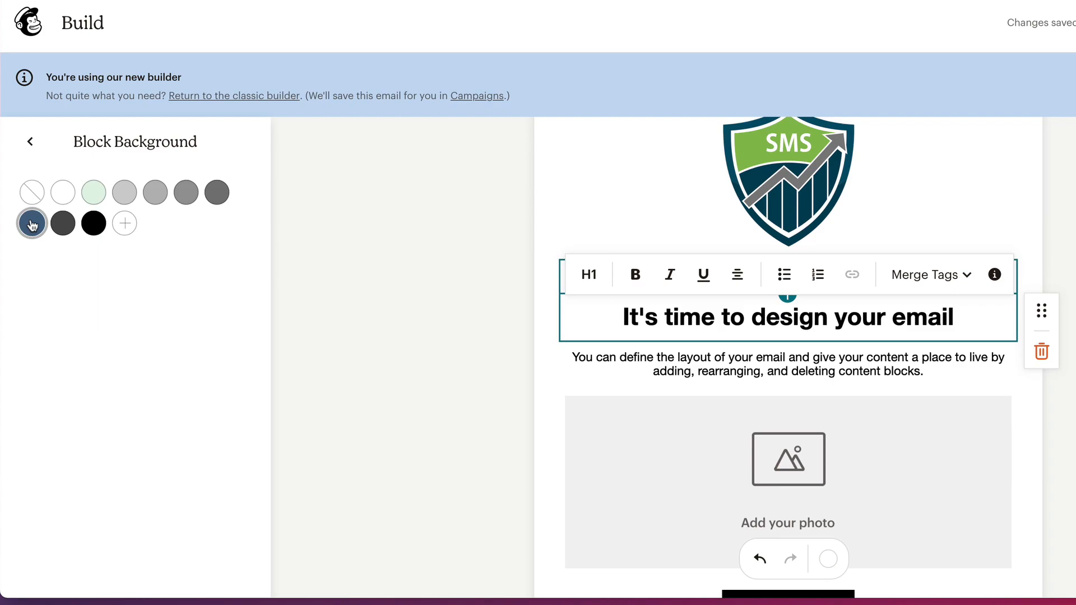
pyautogui.click(32, 225)
pyautogui.click(381, 279)
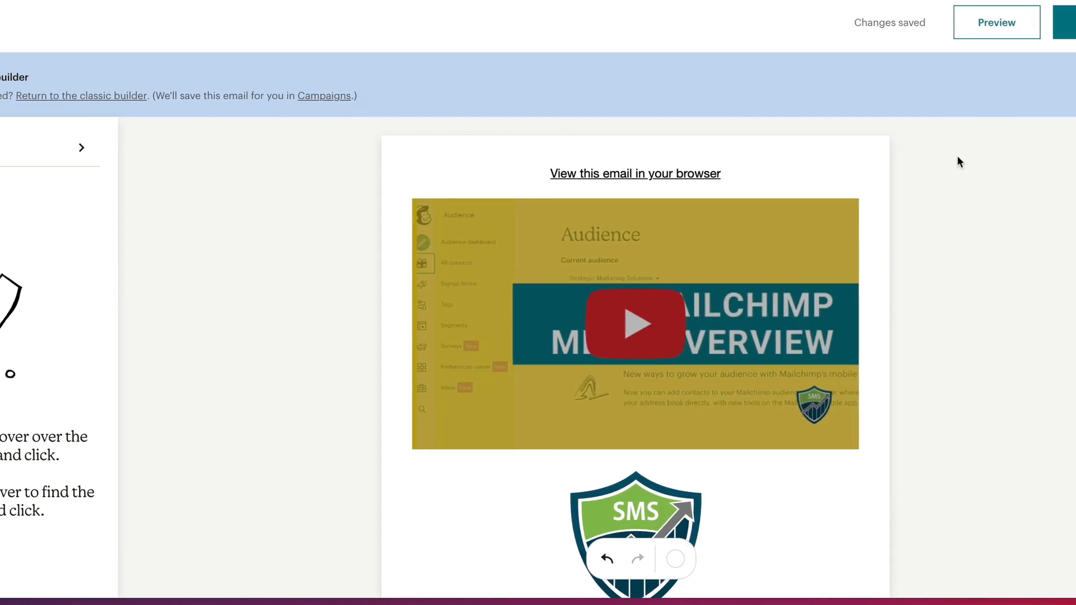
# Open the email in preview mode to check its design
pyautogui.click(924, 23)
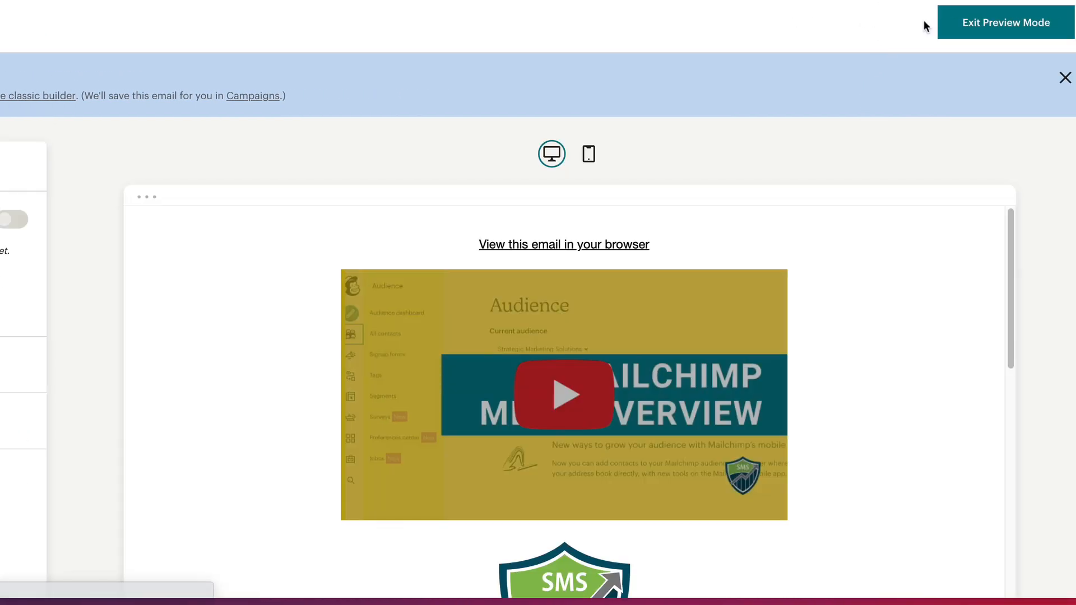